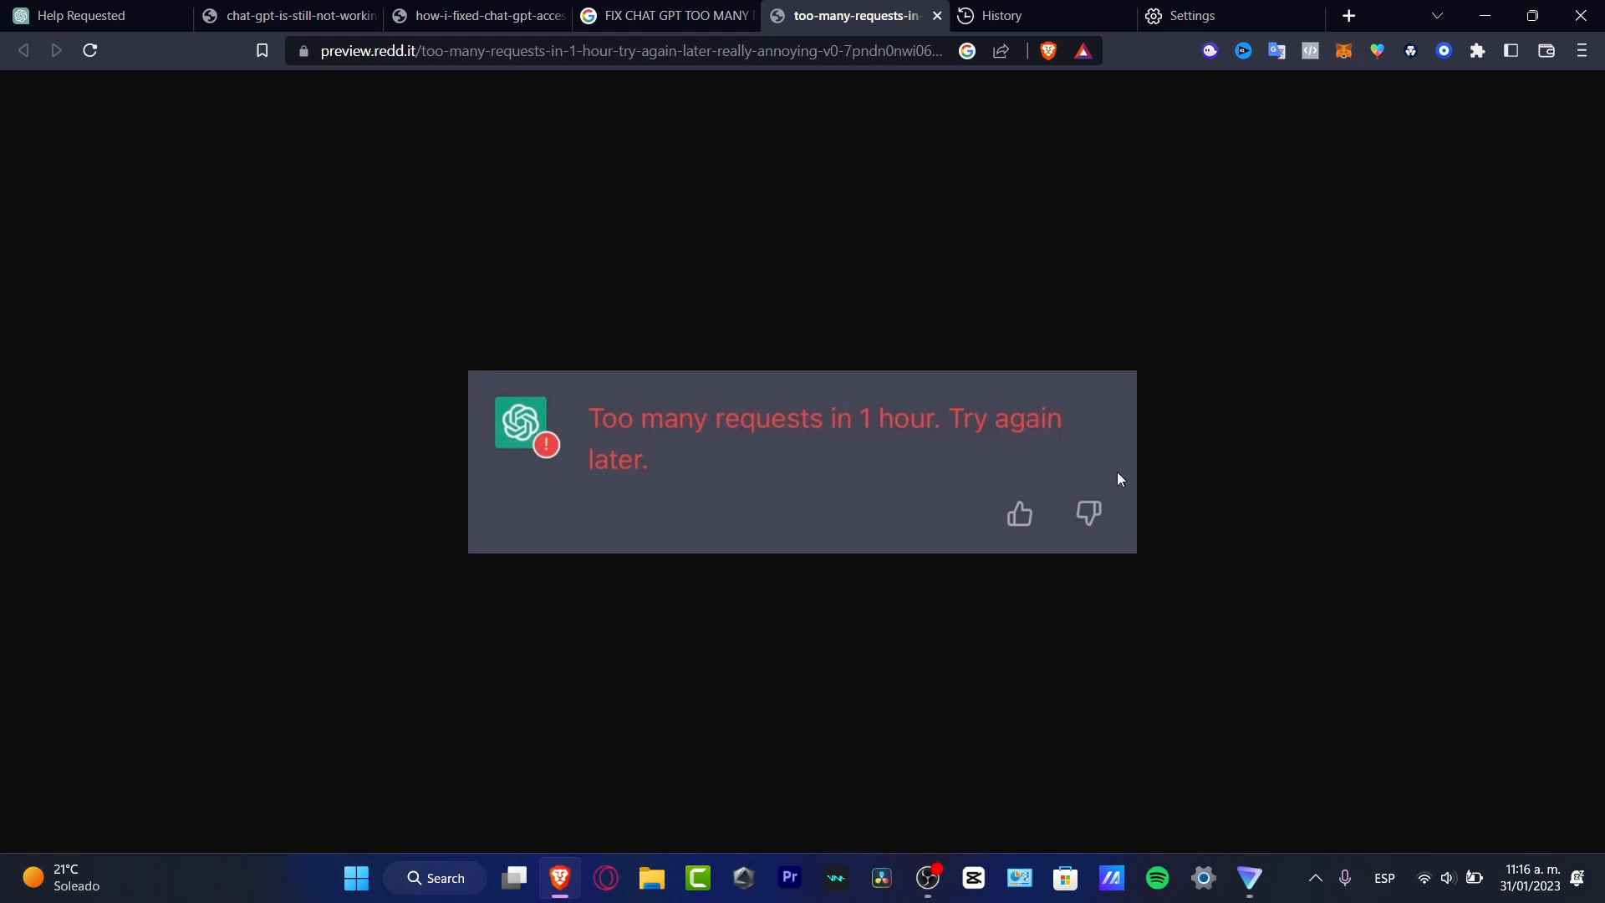
- Reload chat.openai.com until the at-capacity notice gives way to the log in/sign up page
{"action": "left_click", "coordinate": [102, 15]}
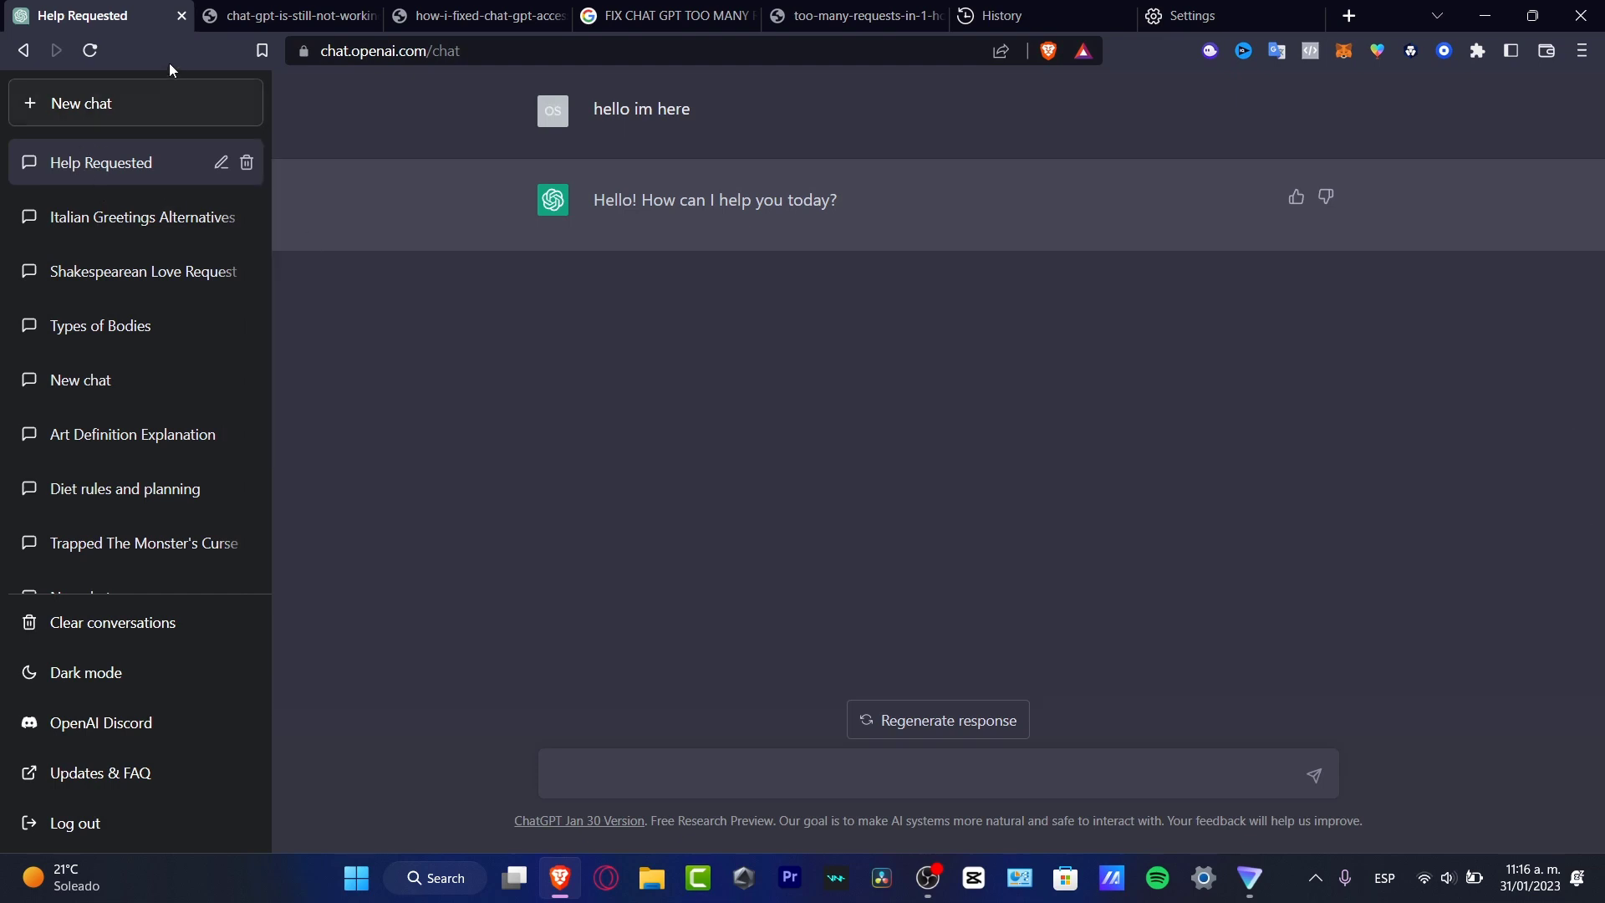
{"action": "left_click", "coordinate": [444, 50]}
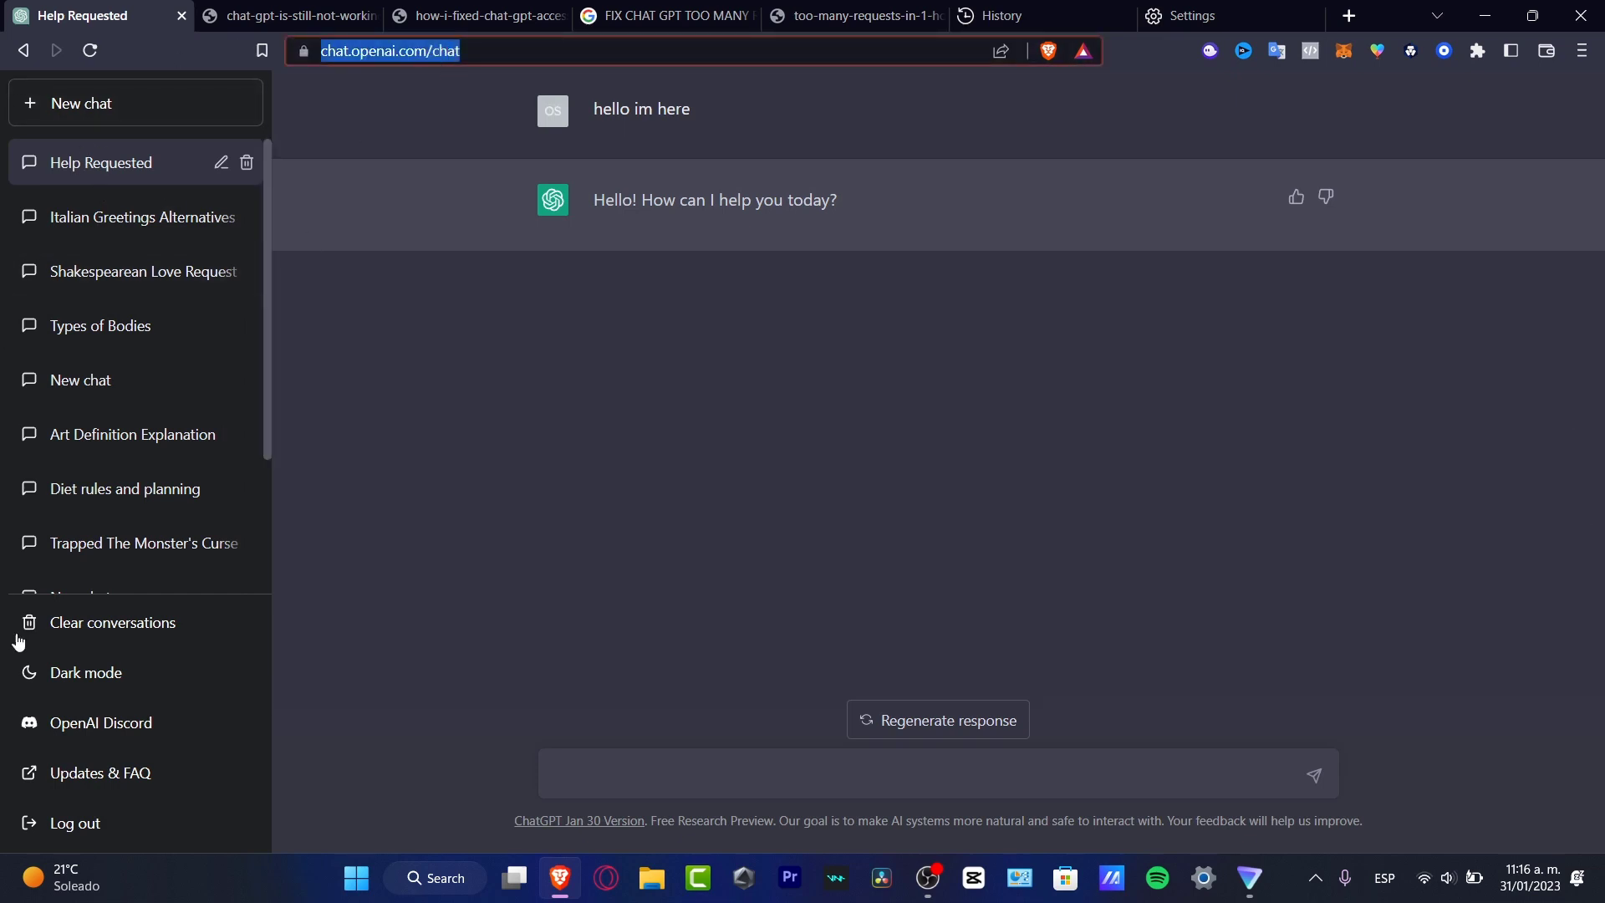
{"action": "left_click", "coordinate": [589, 621]}
{"action": "key", "text": "F5"}
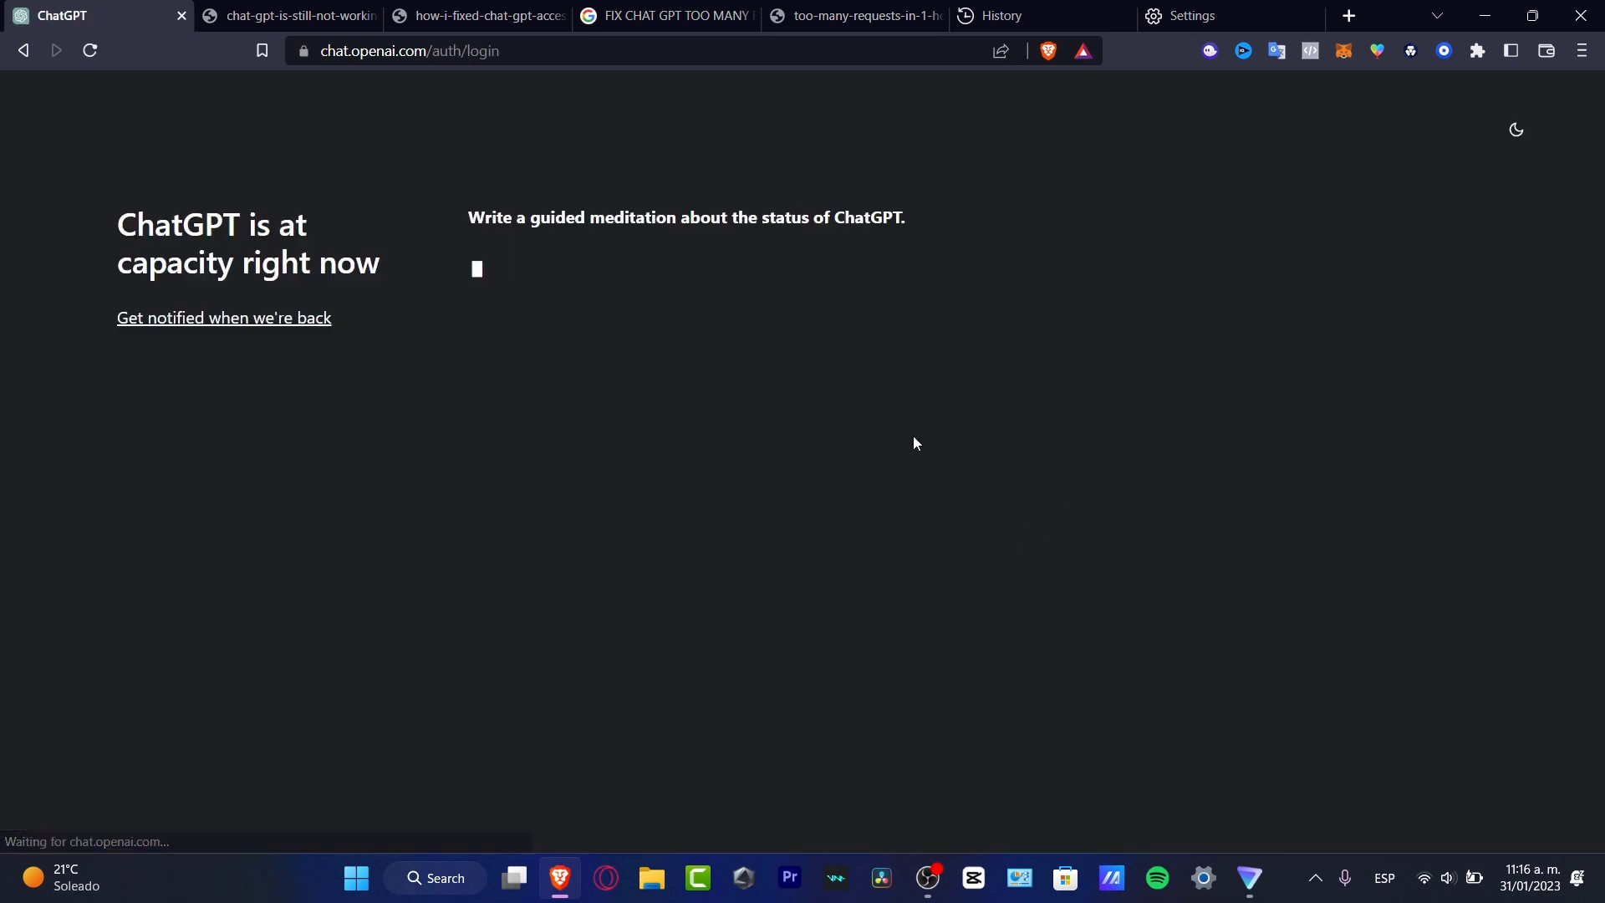
{"action": "left_click", "coordinate": [888, 51]}
{"action": "key", "text": "Return"}
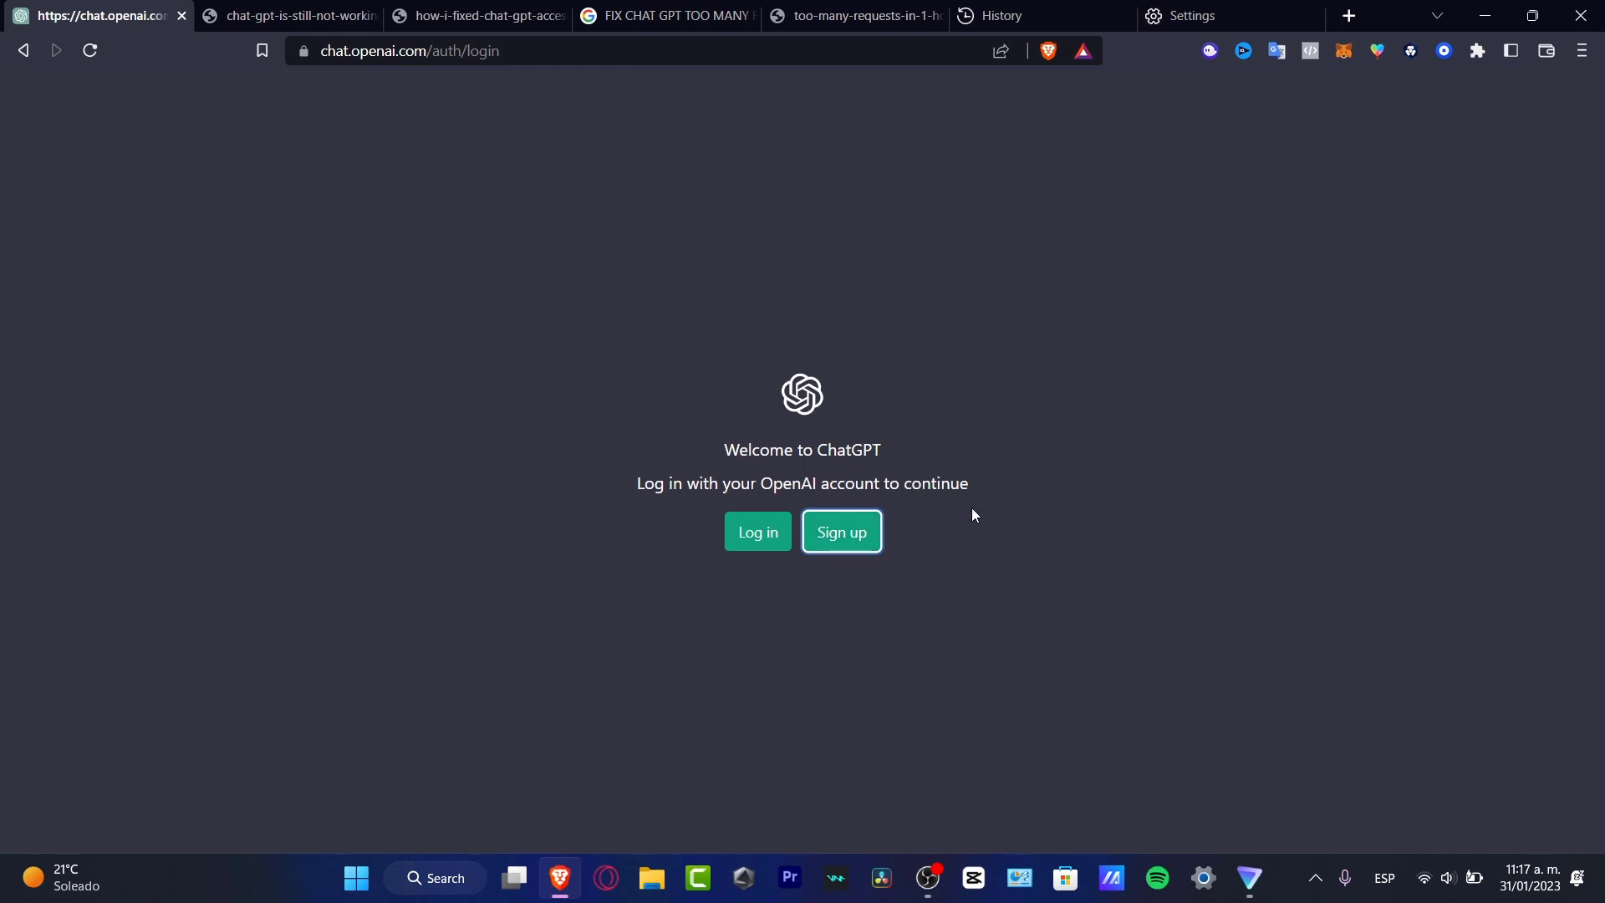
- Choose Sign up on the Welcome to ChatGPT page
{"action": "left_click", "coordinate": [857, 535]}
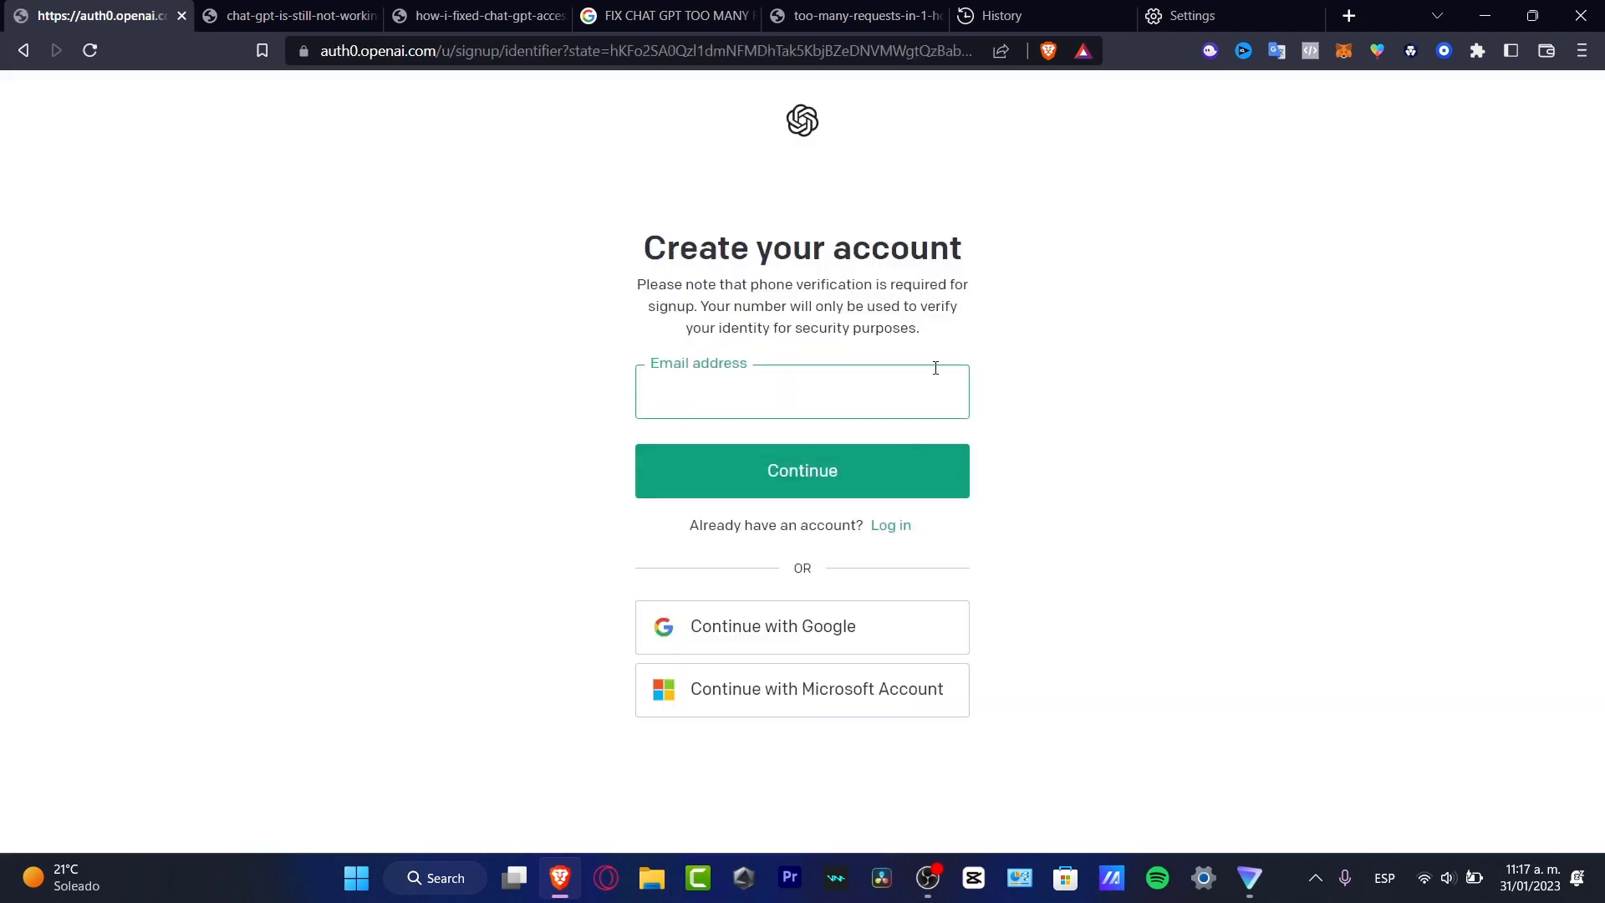
- Go to temp-mail.org in a new tab and copy its generated disposable address
{"action": "left_click", "coordinate": [1350, 15]}
{"action": "type", "text": "temporary email"}
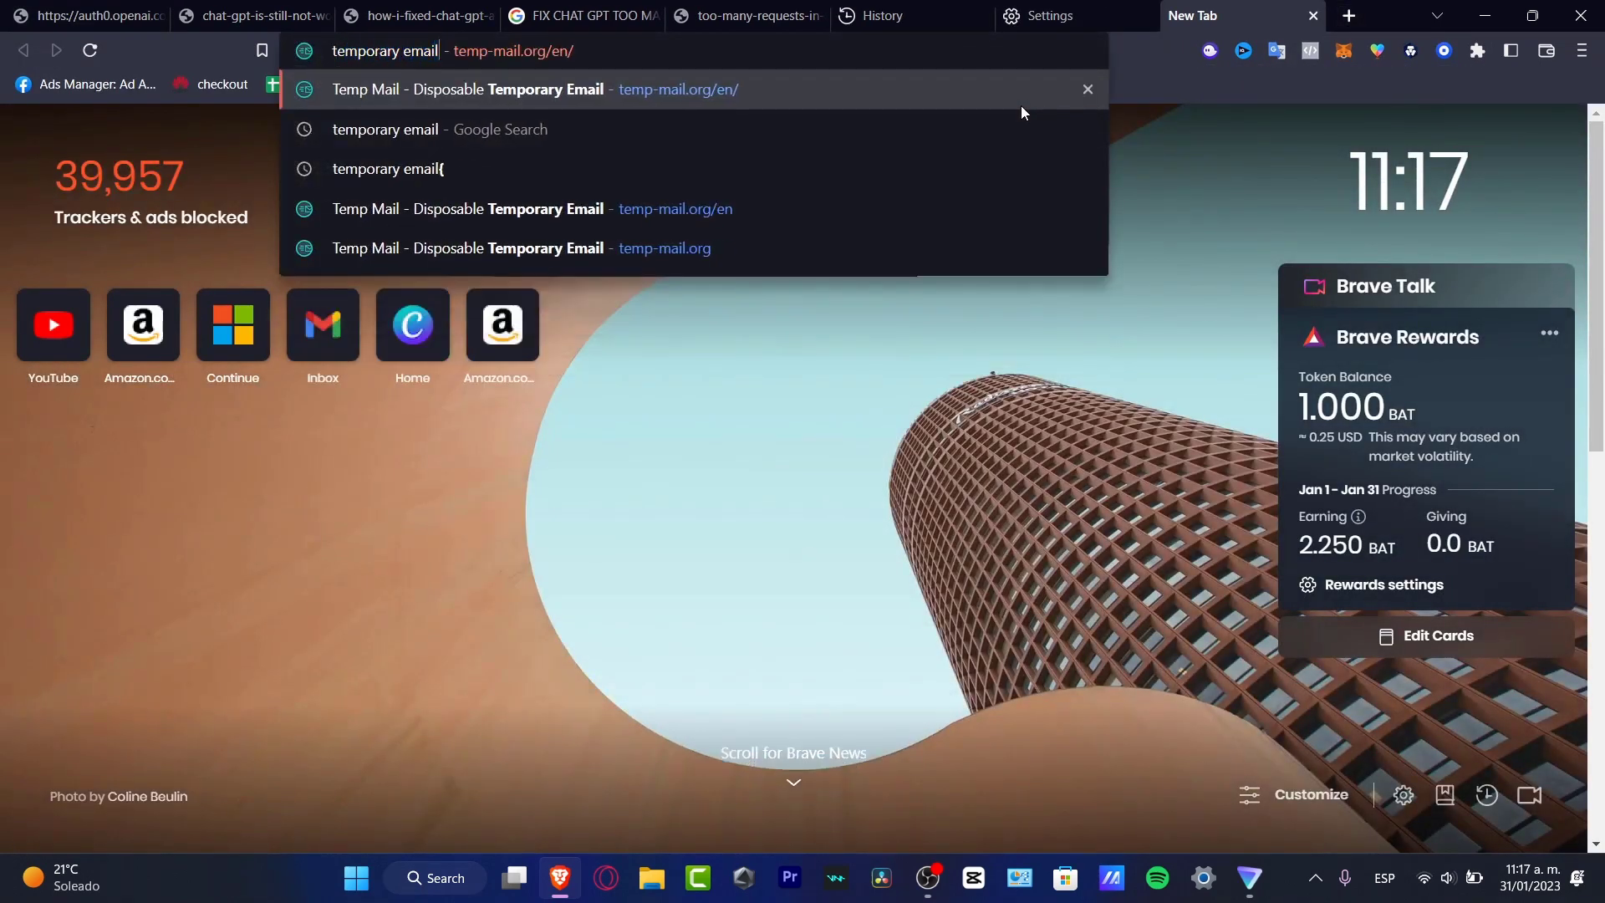
{"action": "key", "text": "Return"}
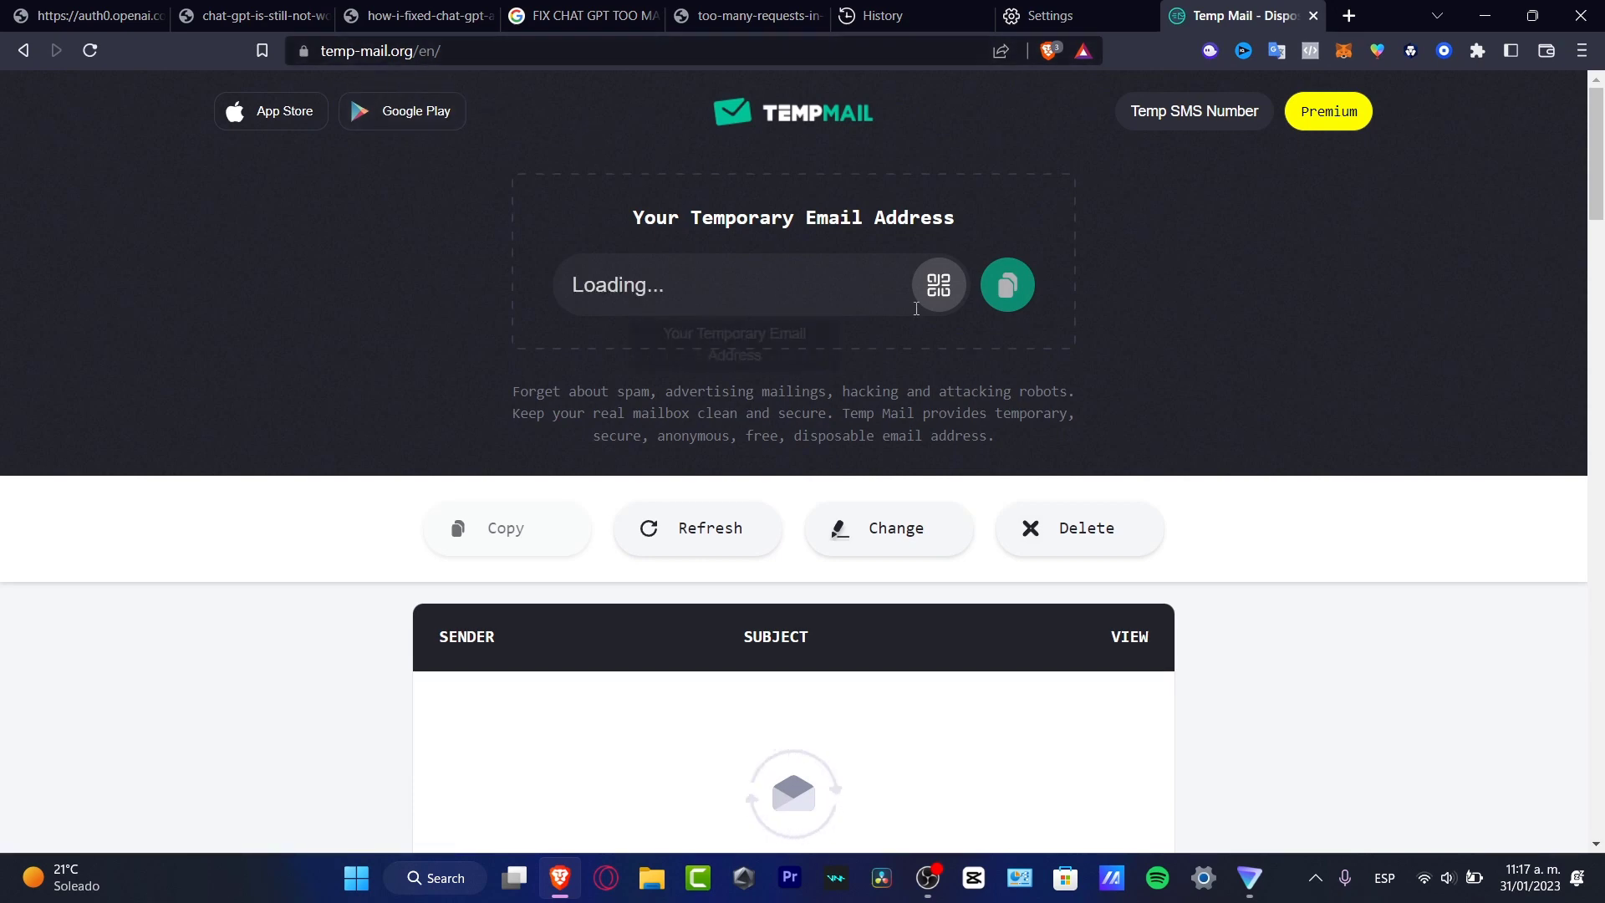
{"action": "left_click_drag", "start_coordinate": [690, 216], "coordinate": [964, 216]}
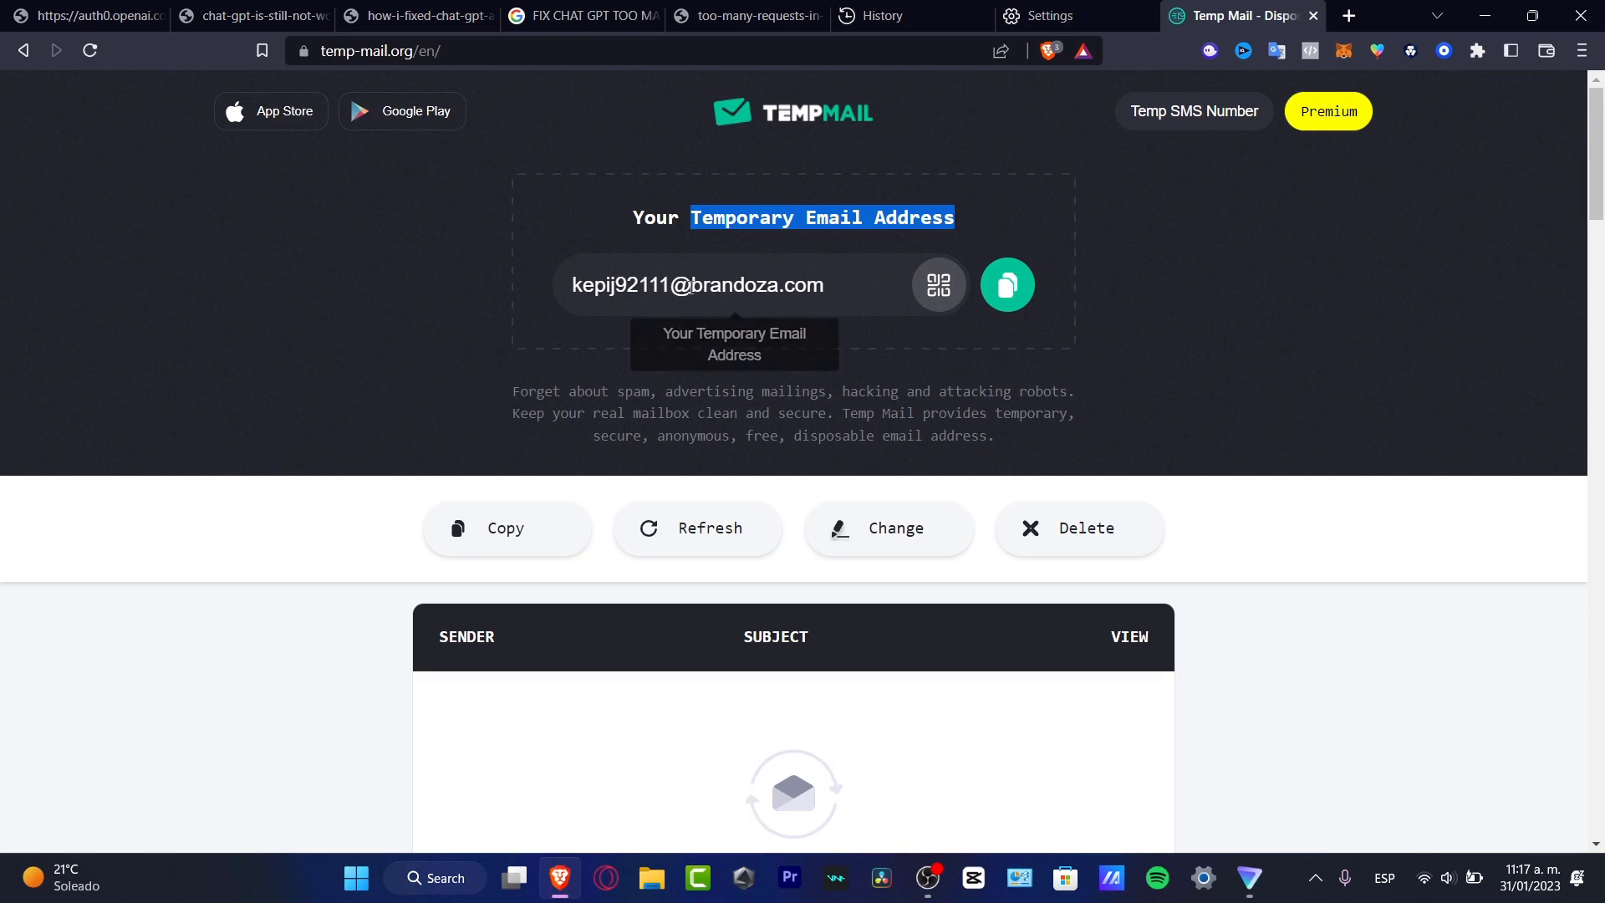
{"action": "left_click", "coordinate": [1007, 285]}
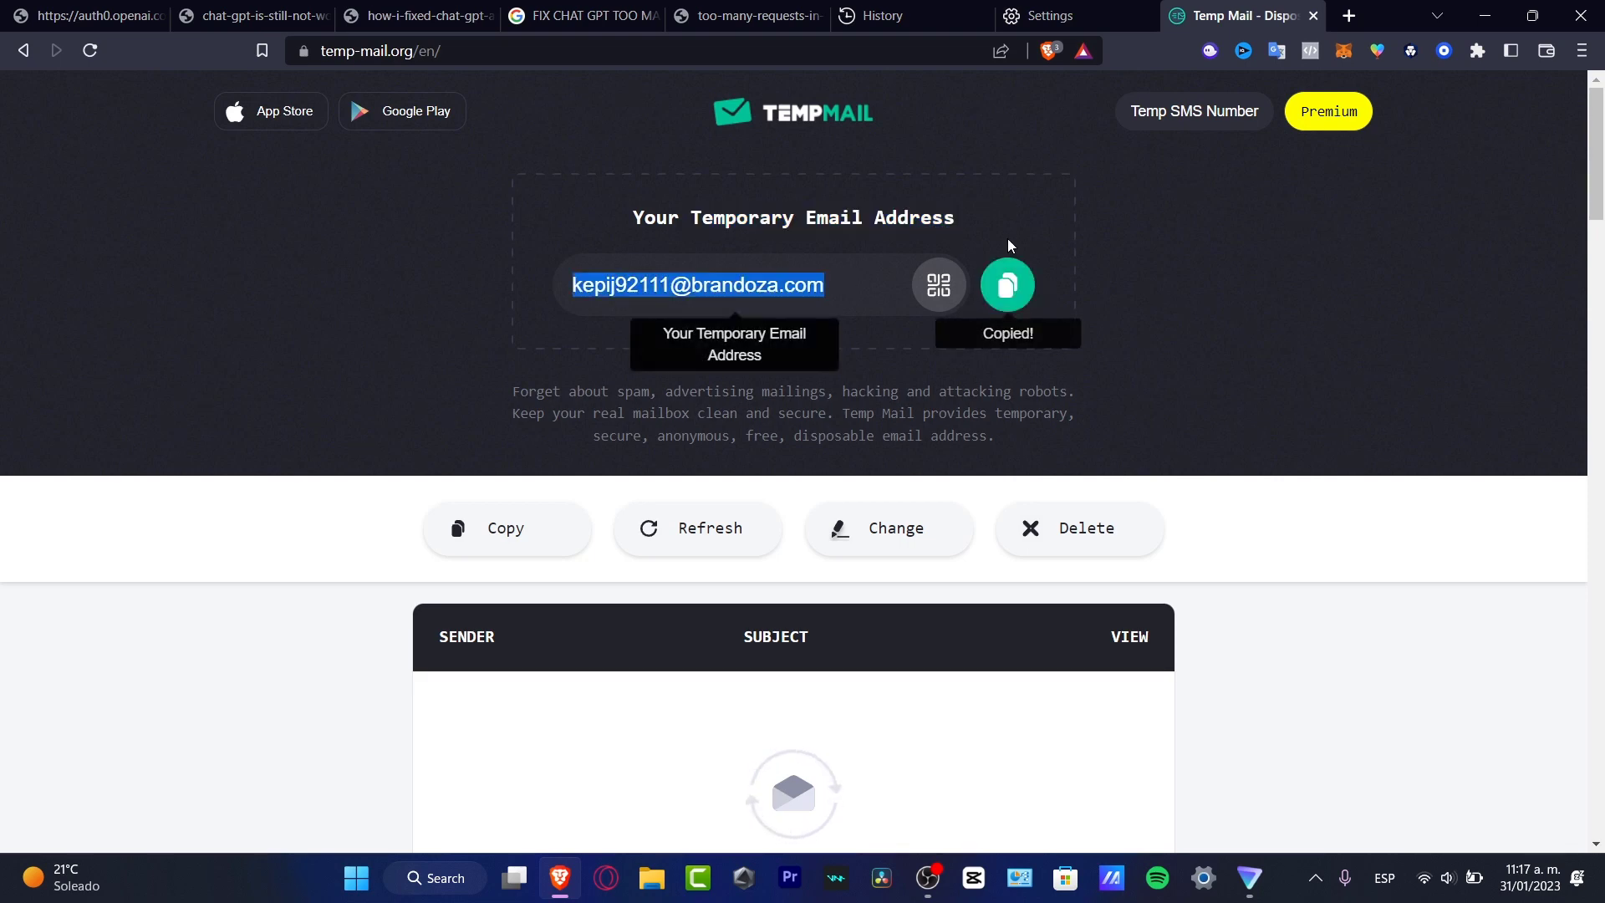
- Submit the pasted temporary address and a new password on the OpenAI signup form
{"action": "left_click", "coordinate": [251, 15]}
{"action": "key", "text": "ctrl+shift+Tab"}
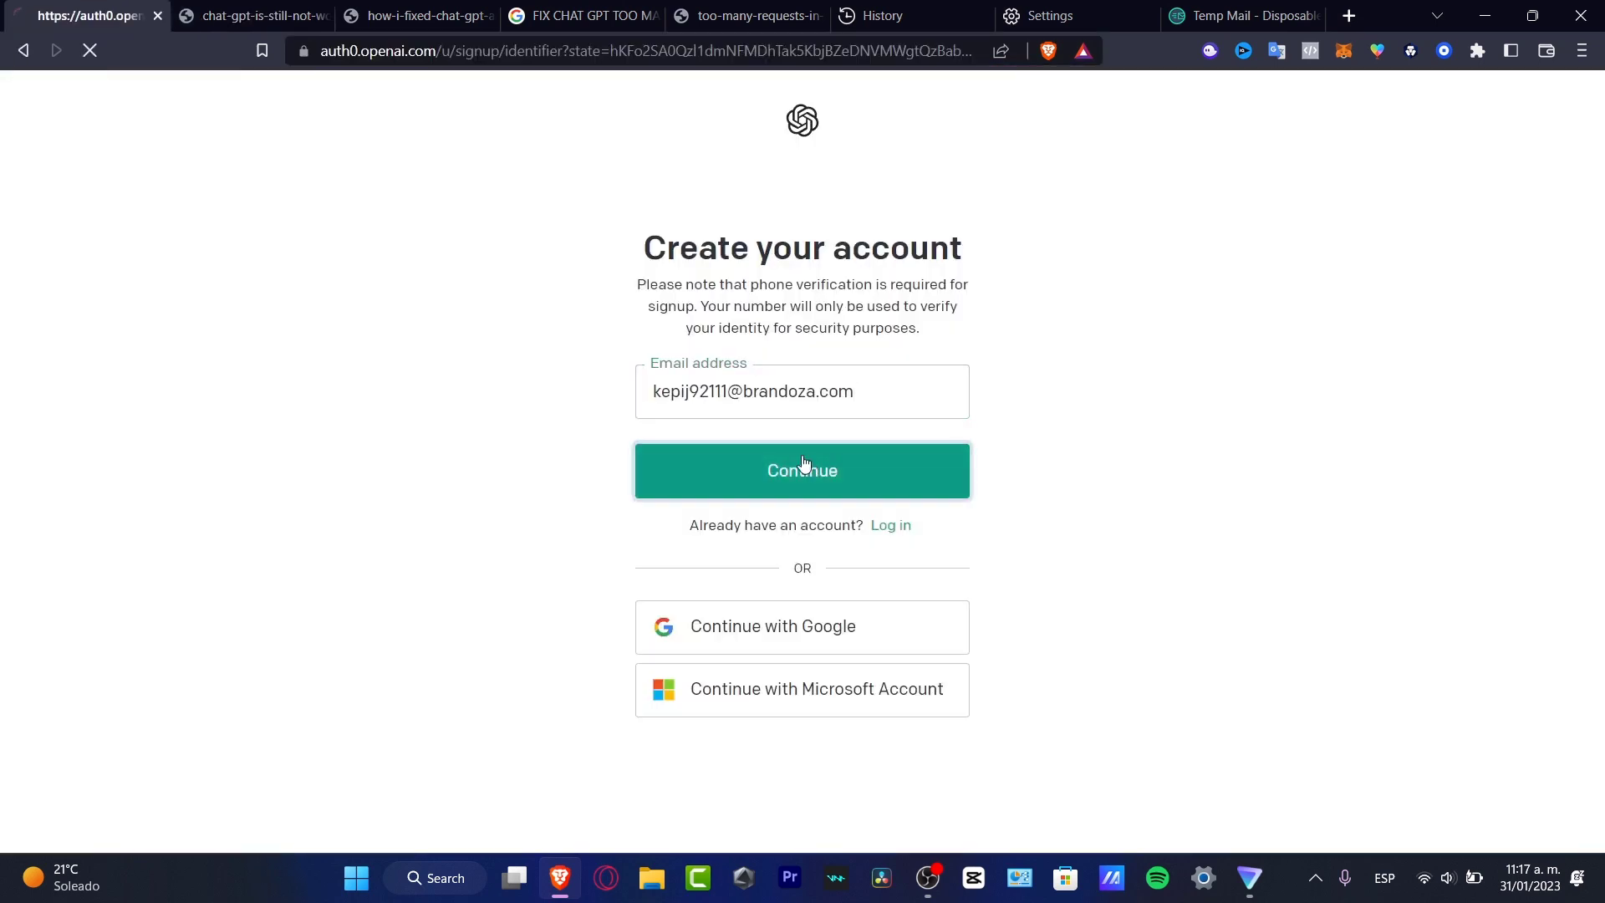
{"action": "left_click", "coordinate": [802, 469]}
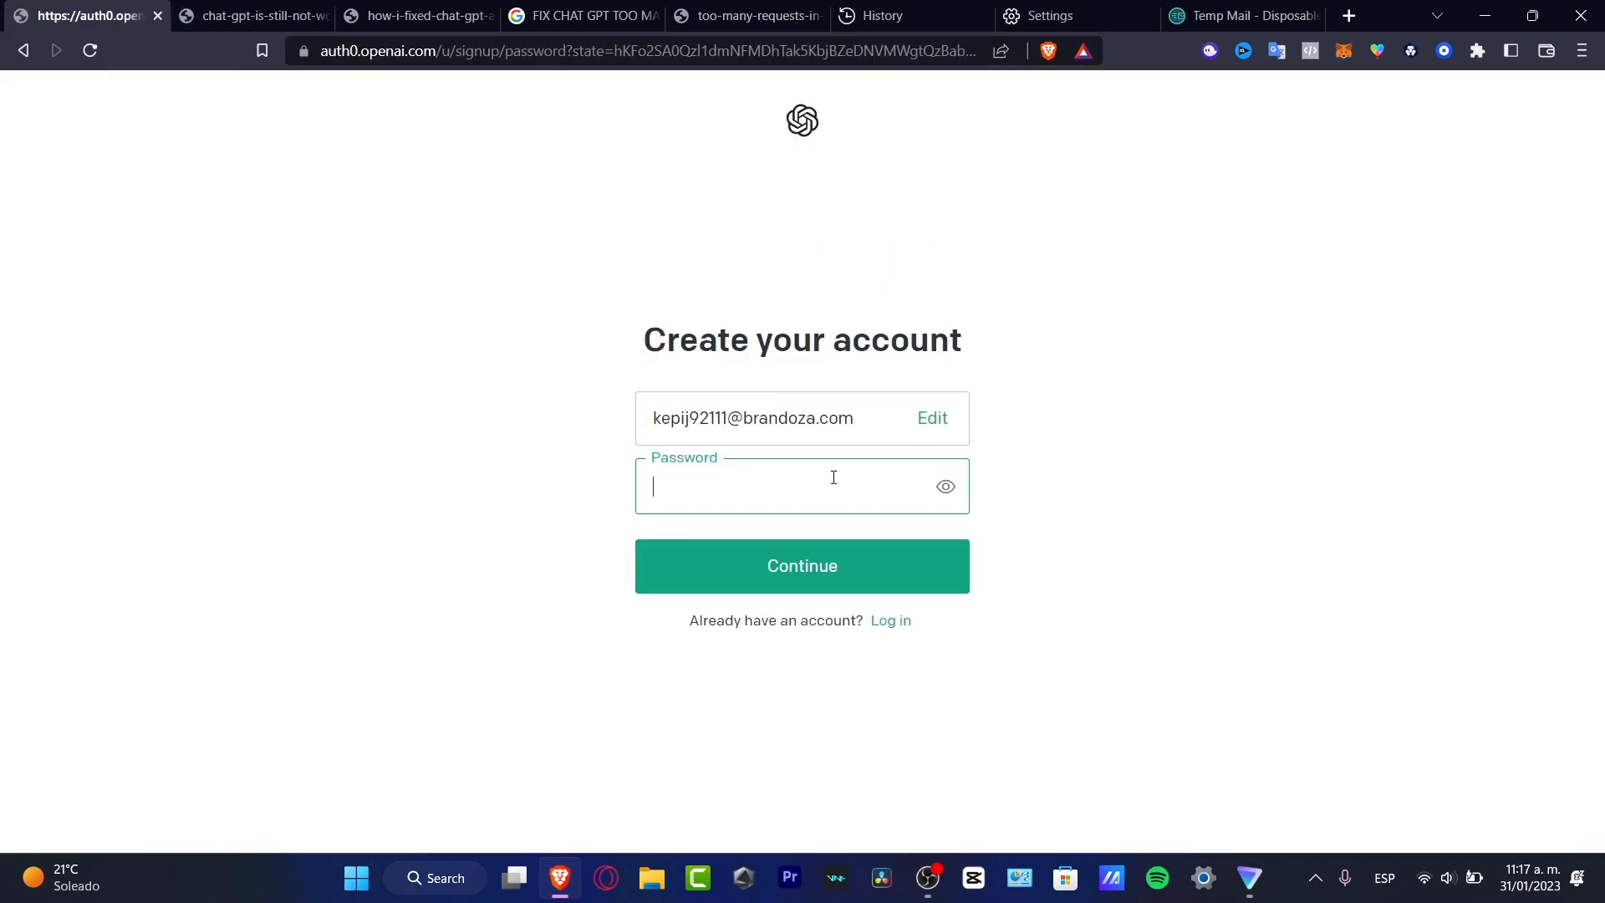
{"action": "type", "text": "••••••"}
{"action": "key", "text": "Return"}
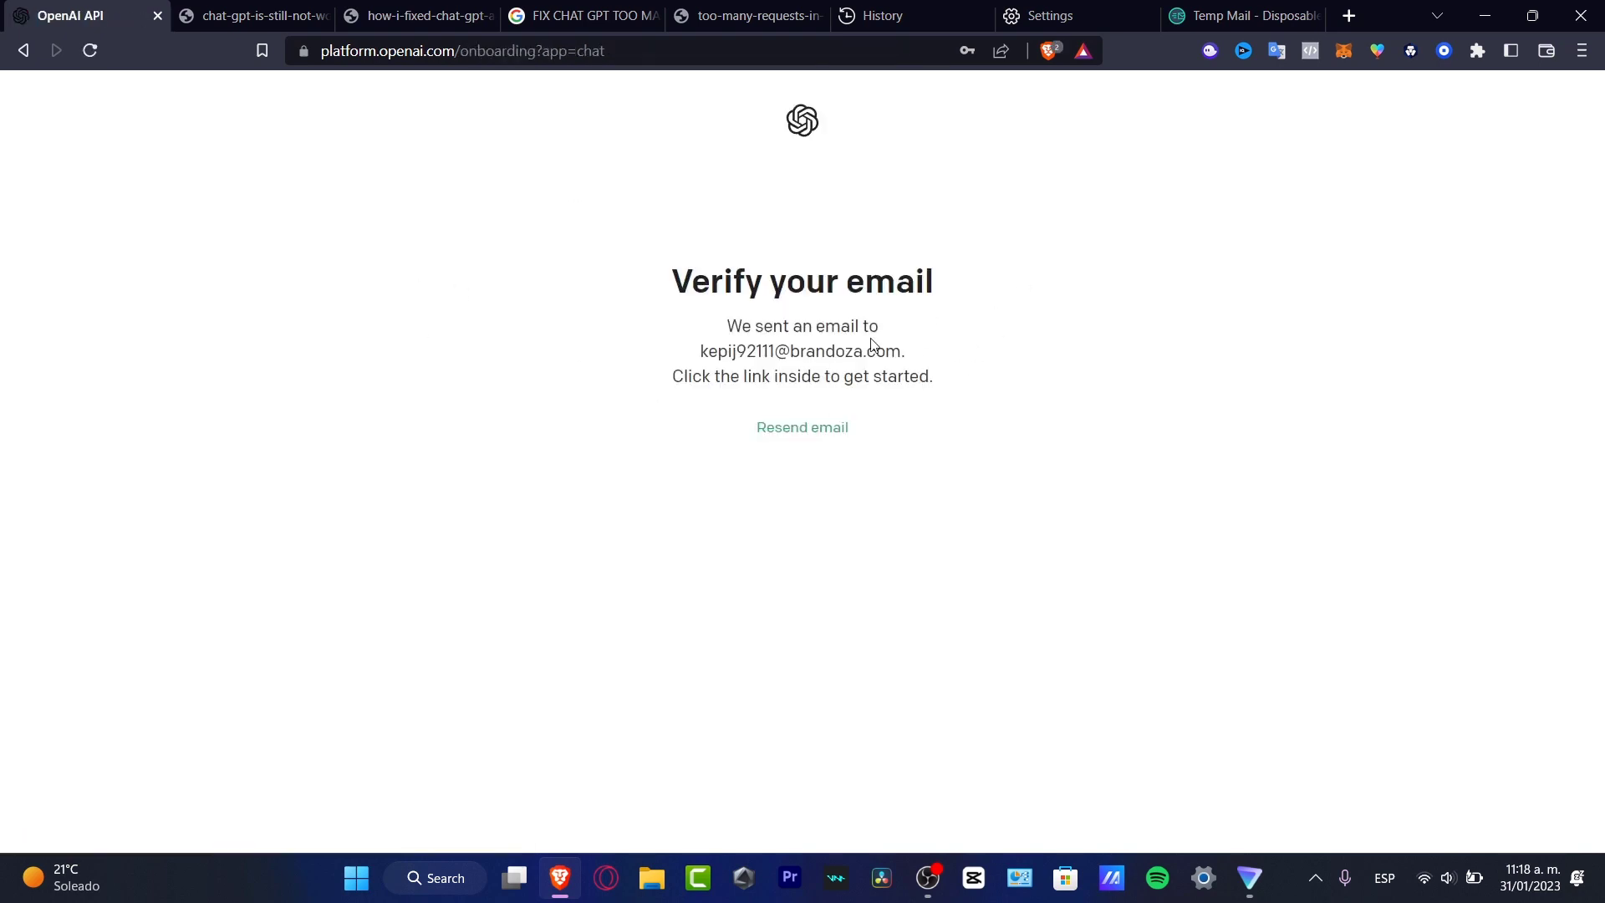
- Back in the Temp Mail tab, open the OpenAI 'Verify your email' inbox row
{"action": "left_click", "coordinate": [1241, 15]}
{"action": "scroll", "coordinate": [904, 554], "scroll_direction": "down", "scroll_amount": 3}
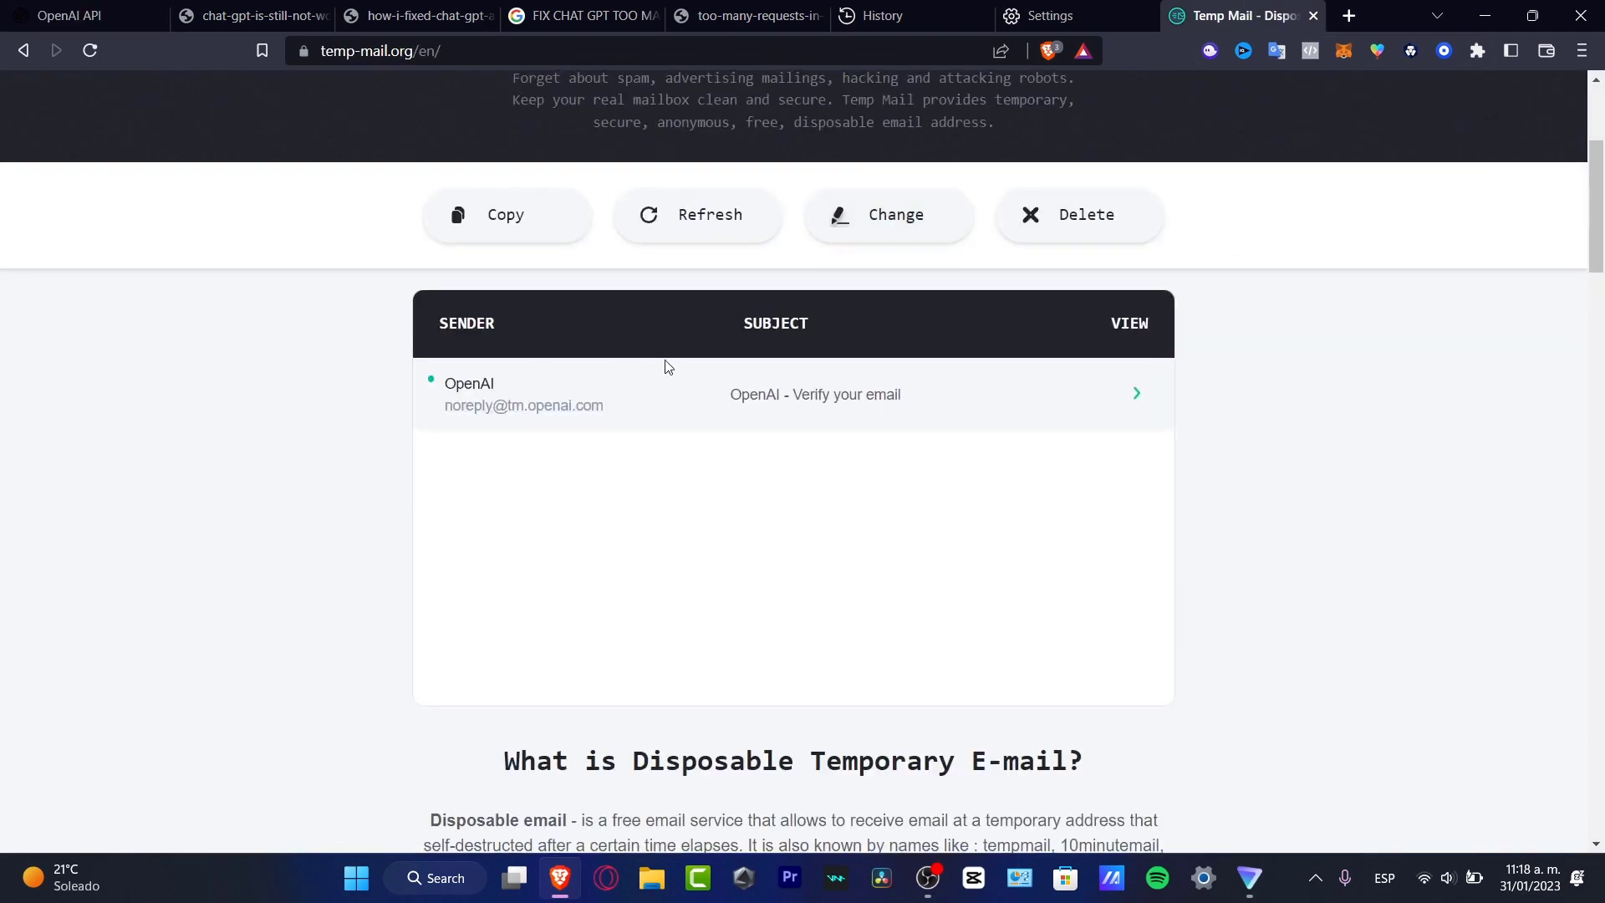
{"action": "left_click", "coordinate": [590, 414]}
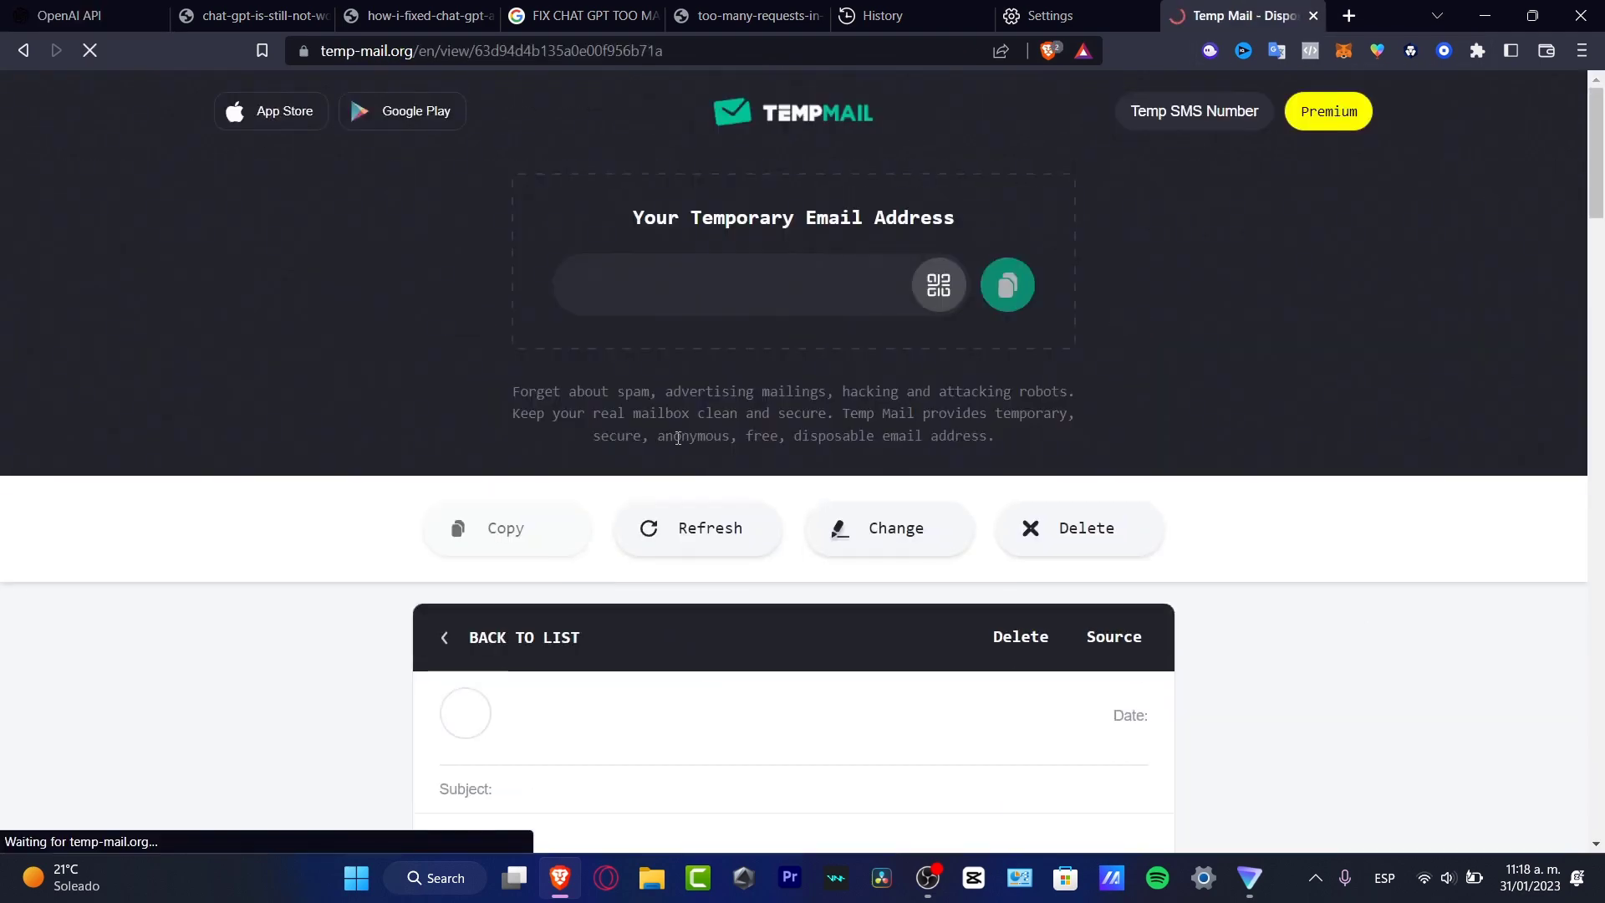
{"action": "scroll", "coordinate": [1369, 523], "scroll_direction": "down", "scroll_amount": 4}
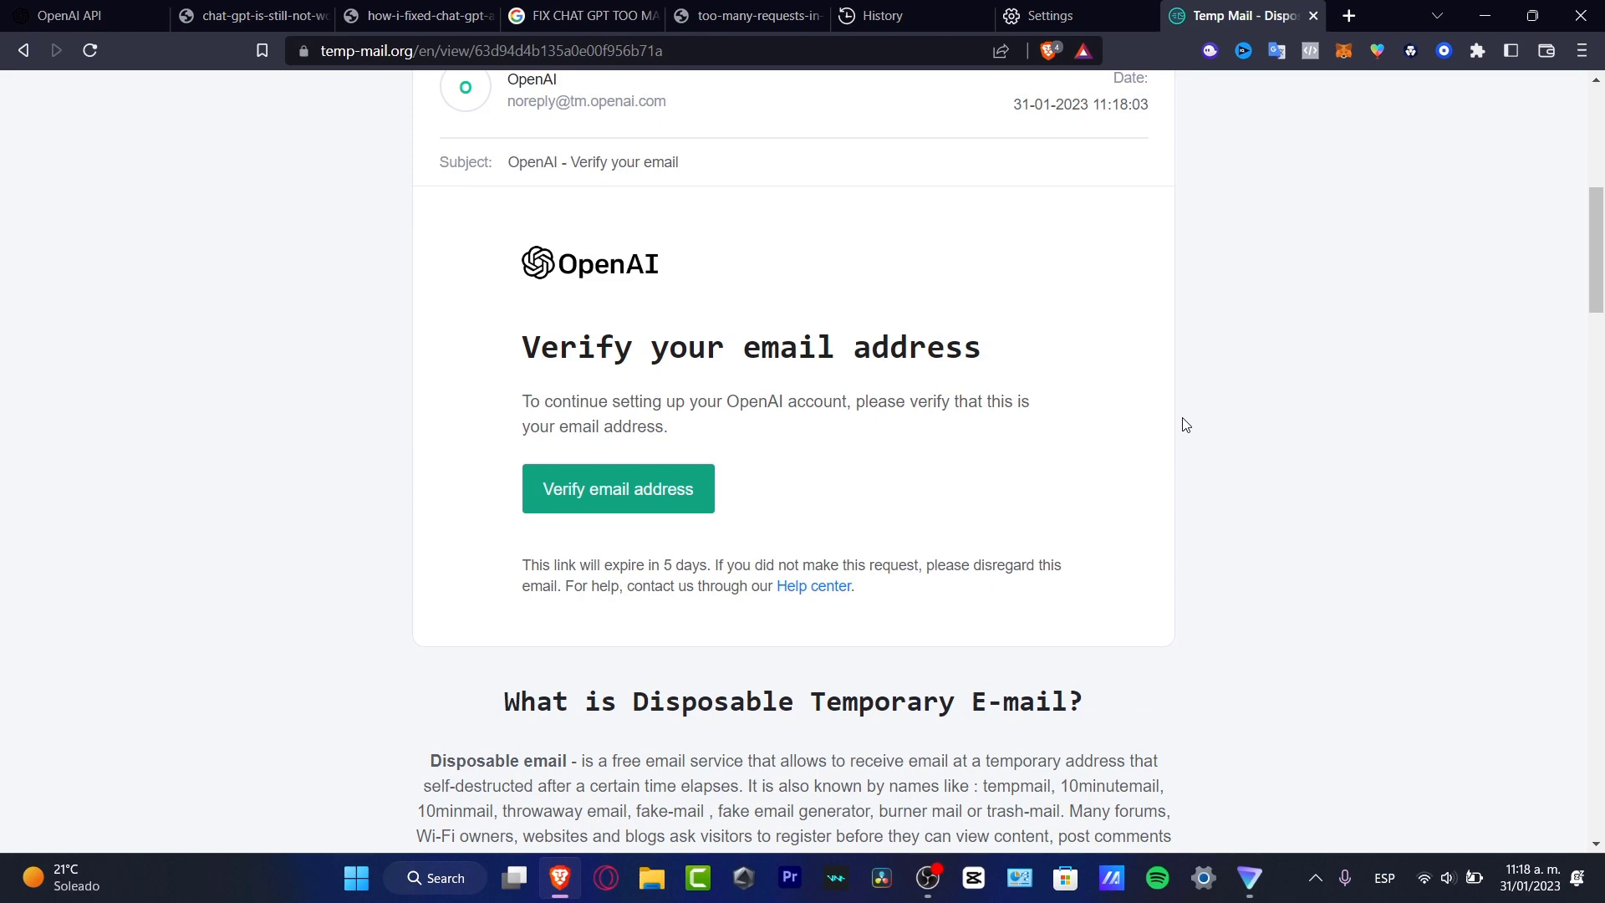